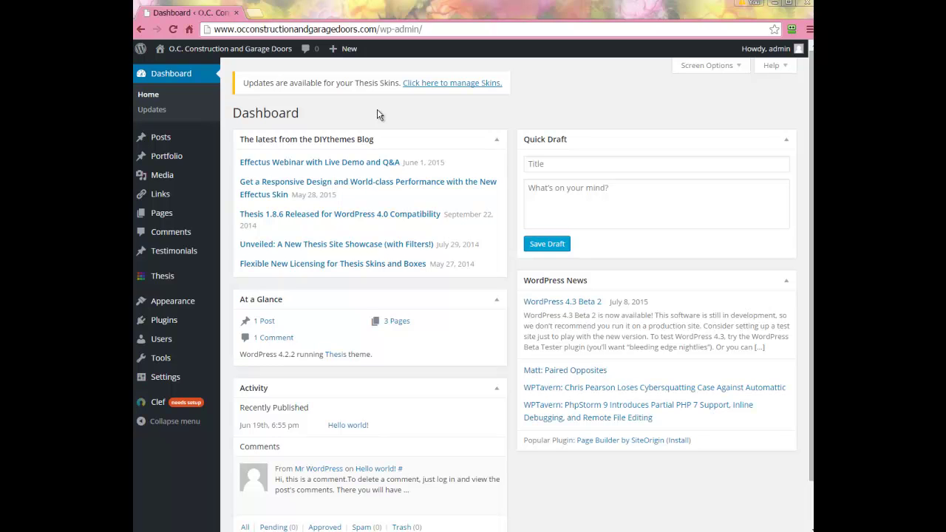
Create a new post titled "Blog Post Title" and save it as a draft.
mouse_move(181, 140)
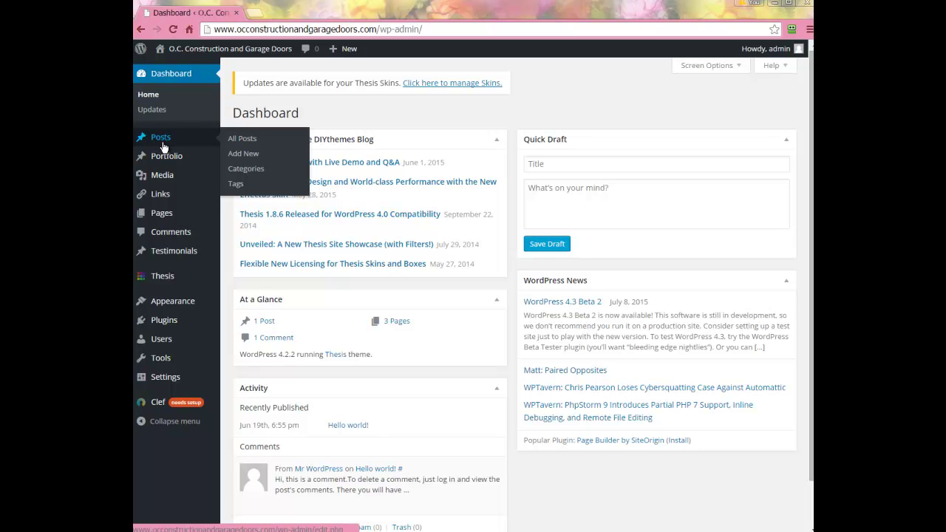
click(244, 155)
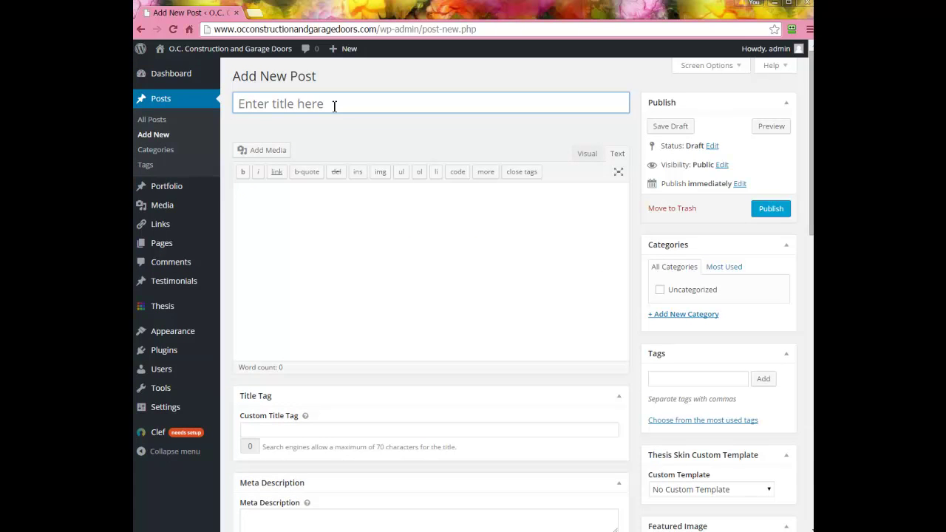
text(Blog Pos)
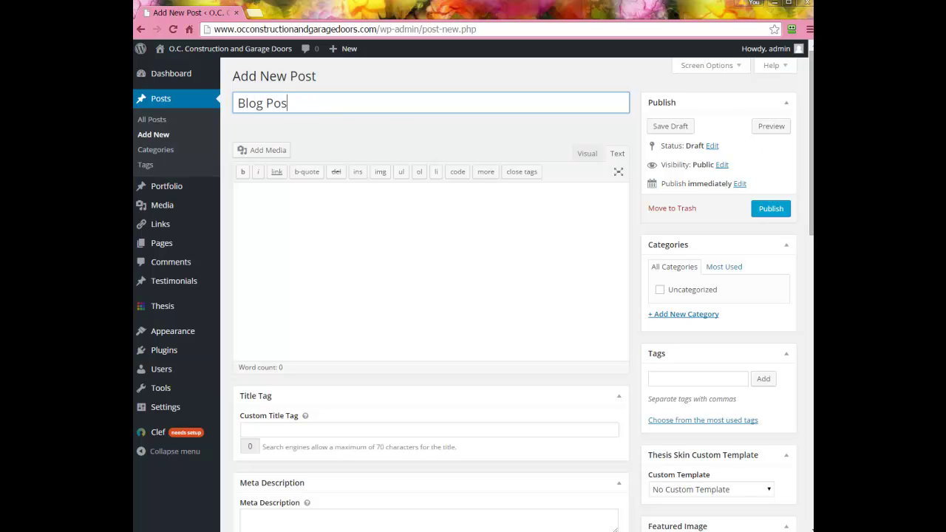
text(t Title)
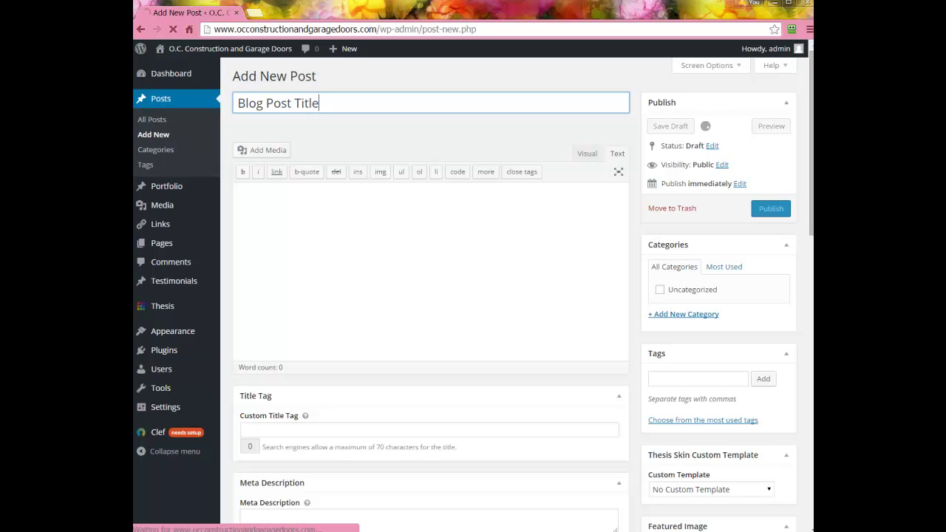
key(Return)
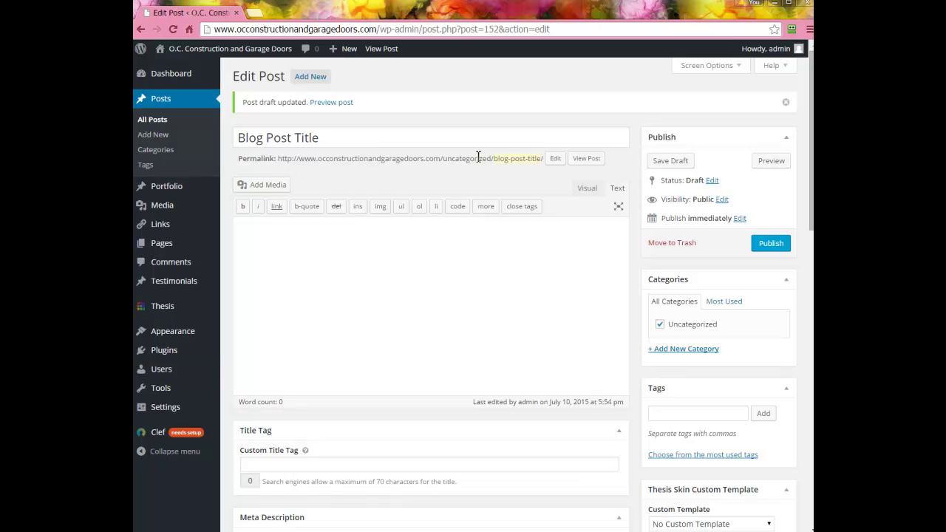
Extend the post title to "Blog Post Title and Help" and save the draft again.
click(340, 136)
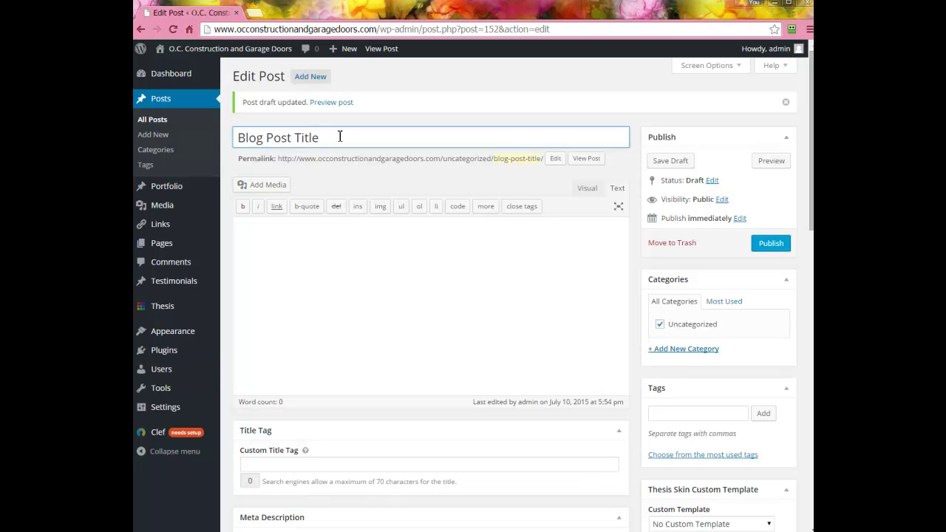
text(and Help)
key(Return)
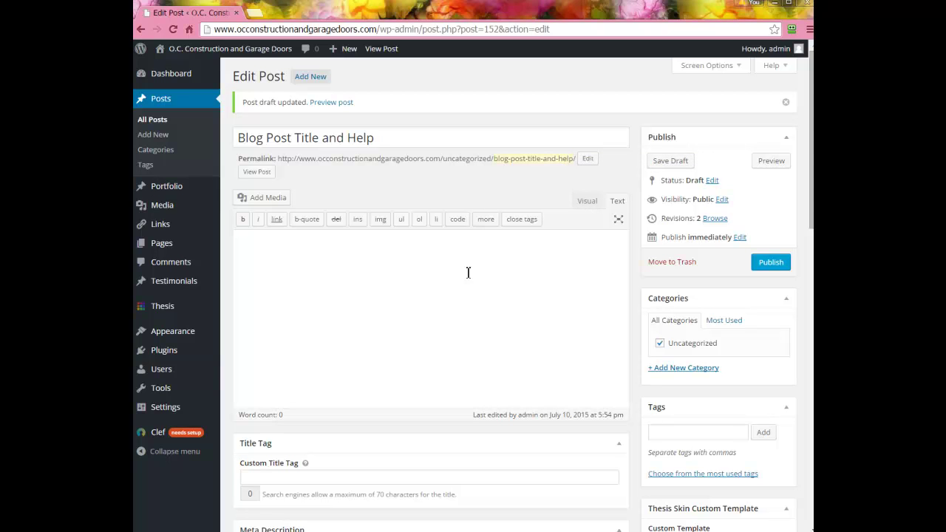
Write "Typeface is very simple in this viewer." as the post body in the plain Text editor.
click(586, 203)
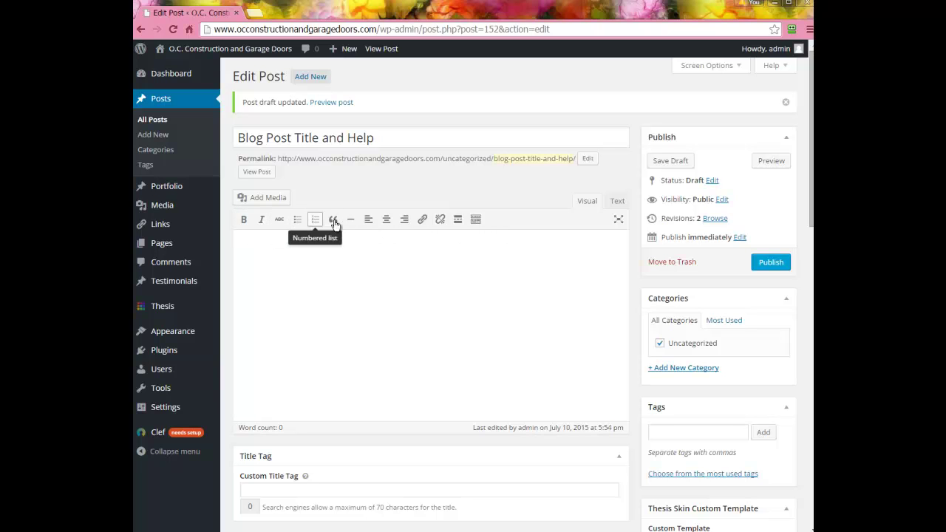
click(617, 201)
click(330, 264)
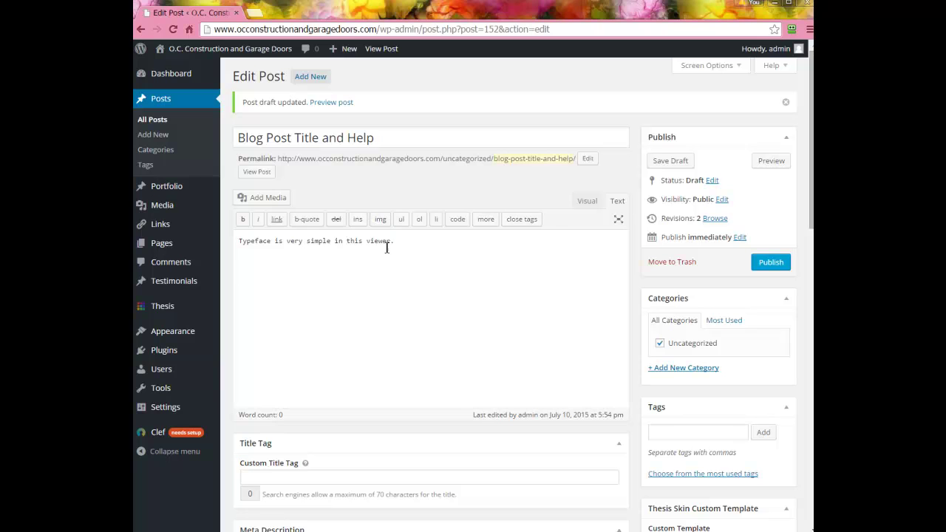
Compare the post body in the Visual and Text editors, then show the second row of formatting tools in Visual mode.
click(585, 203)
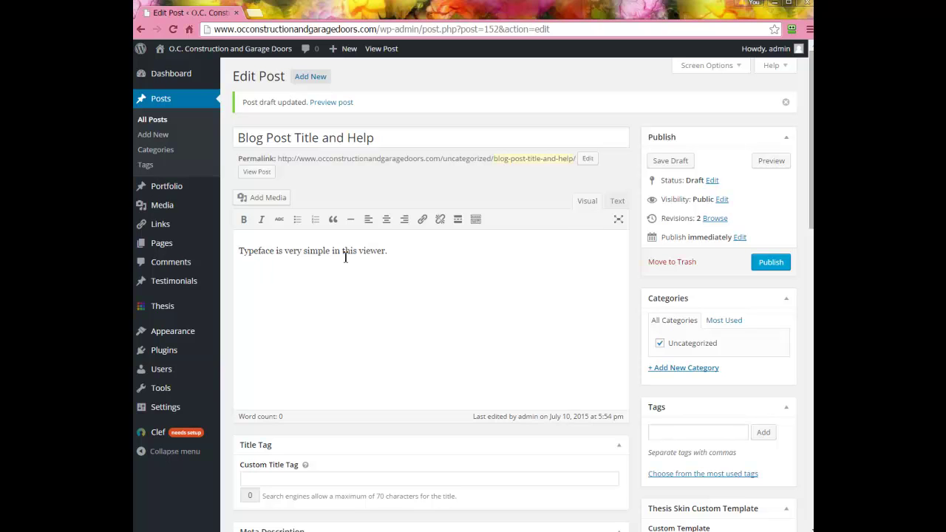
click(617, 201)
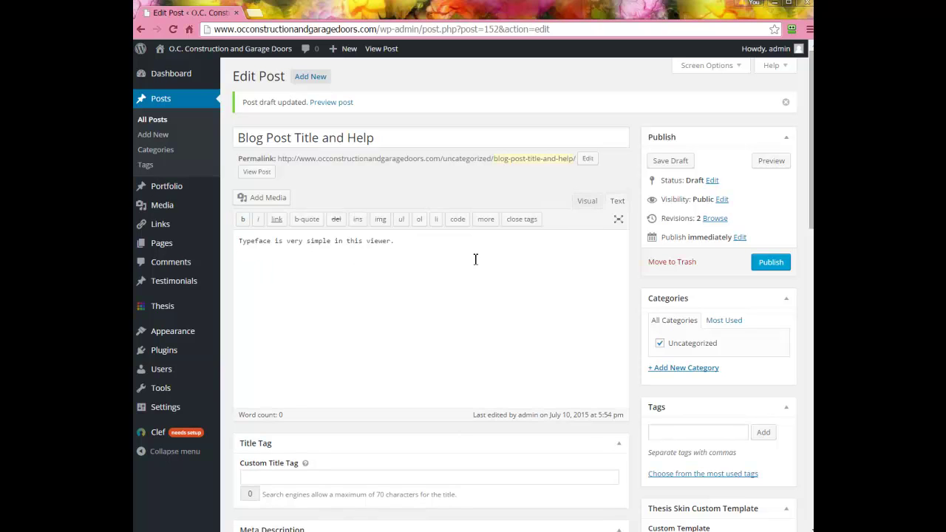
click(590, 201)
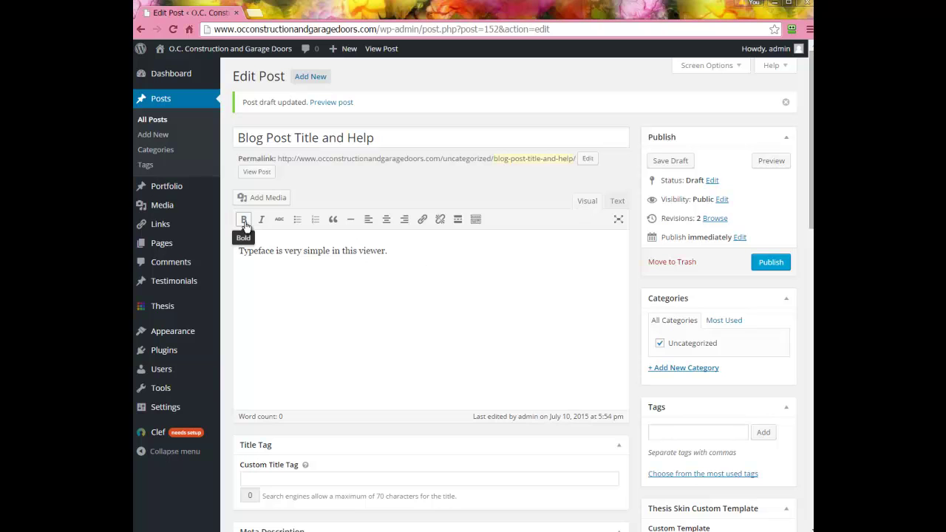
click(476, 221)
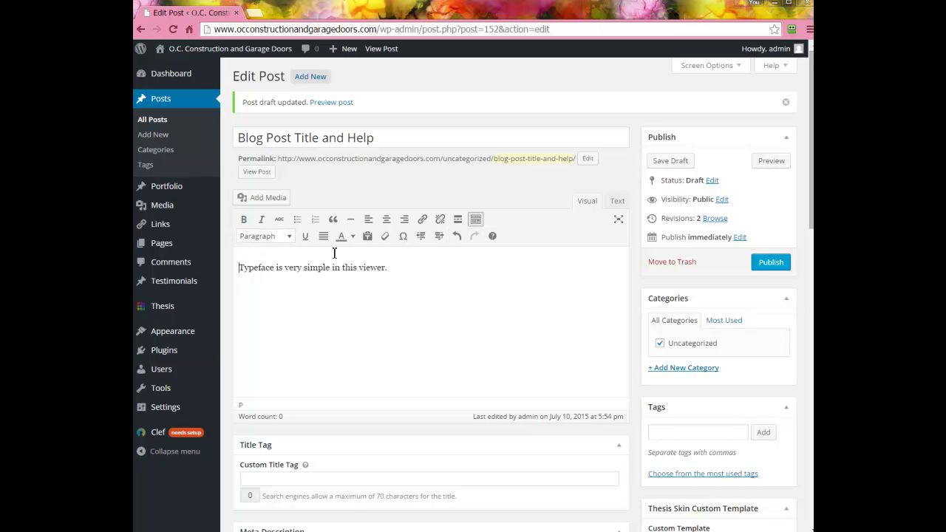
Add the line "type type type" below the first sentence of the post body.
click(265, 317)
click(405, 287)
key(Return)
text(type type tppe)
Add a new category named "About OC Construction" to the post and remove the Uncategorized category from it.
scroll(422, 352, down, 2)
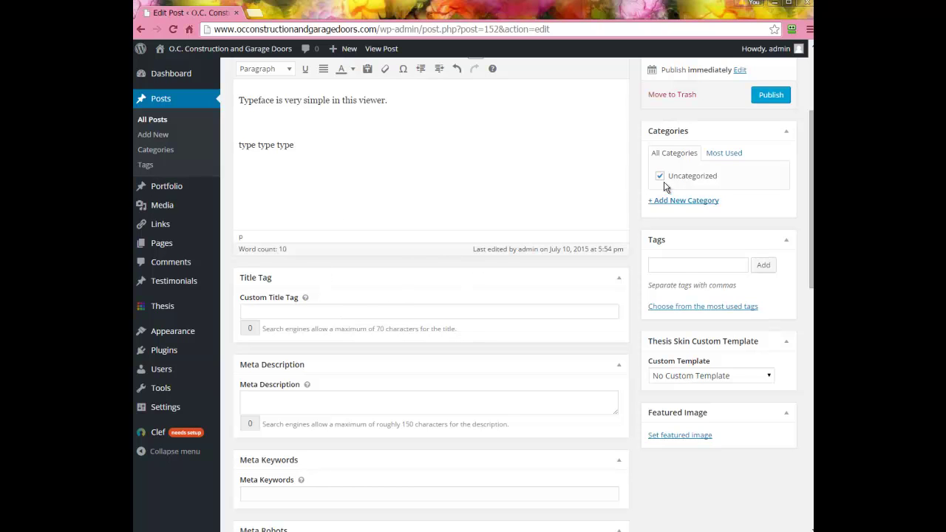
scroll(416, 177, up, 2)
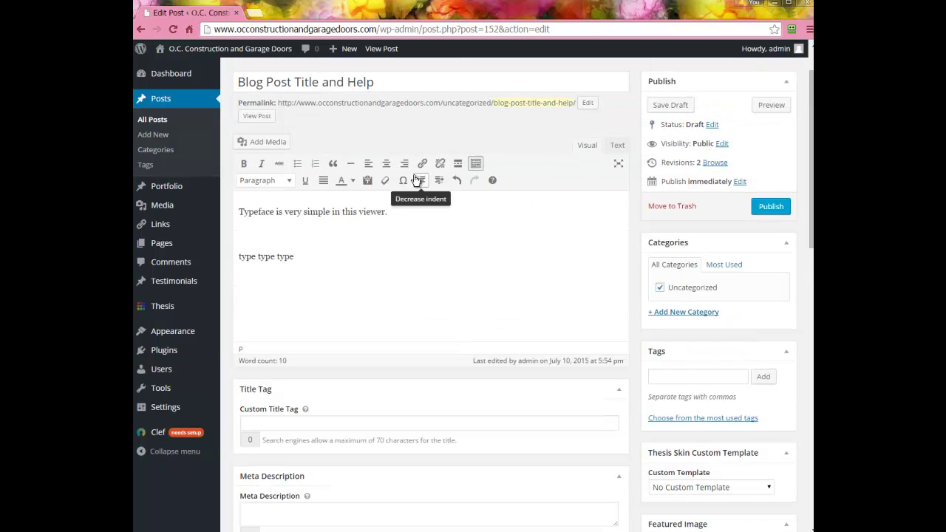
click(667, 315)
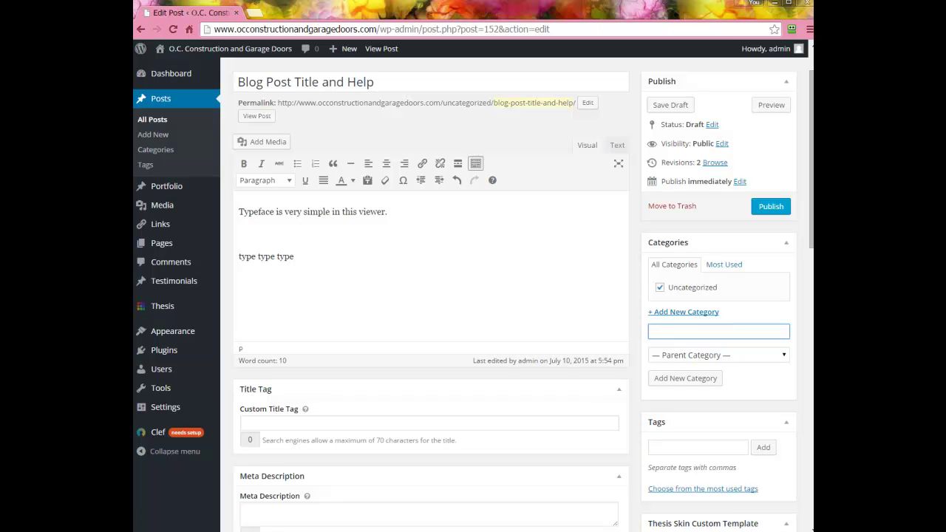
text(About OC Construction)
click(698, 379)
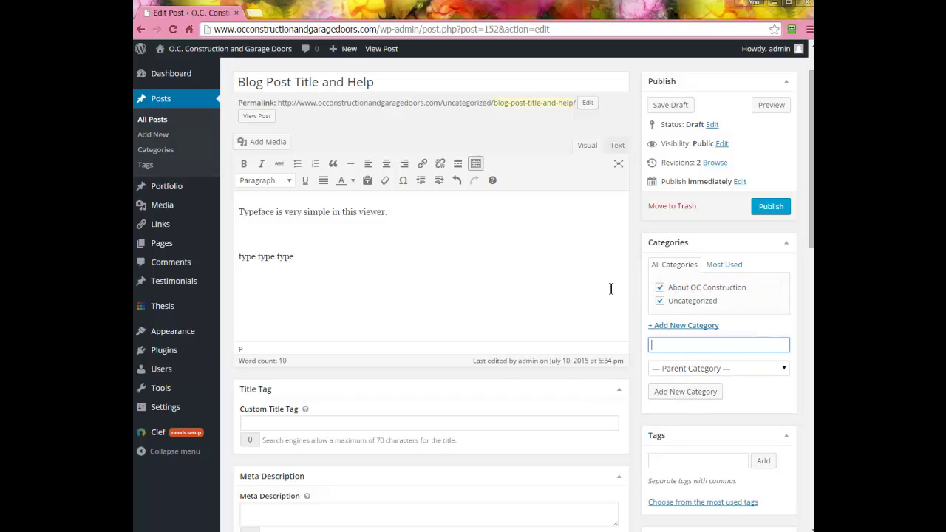
click(660, 302)
click(660, 302)
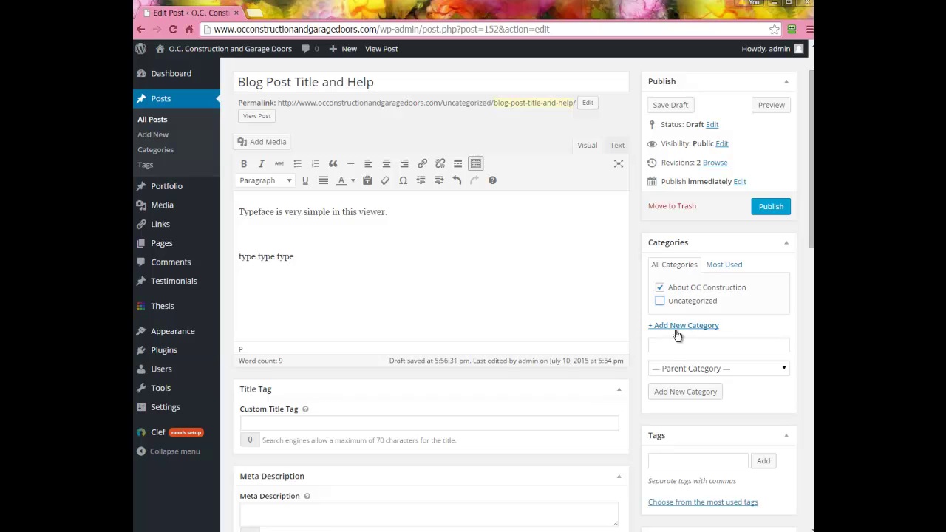
Create a second category named "Home Exteriors" with no parent and leave it unassigned to this post.
click(676, 326)
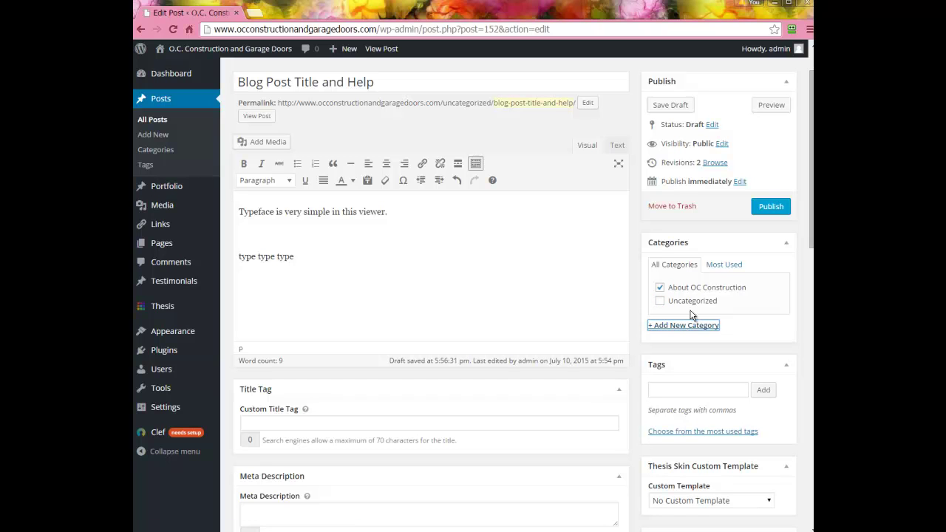
click(678, 328)
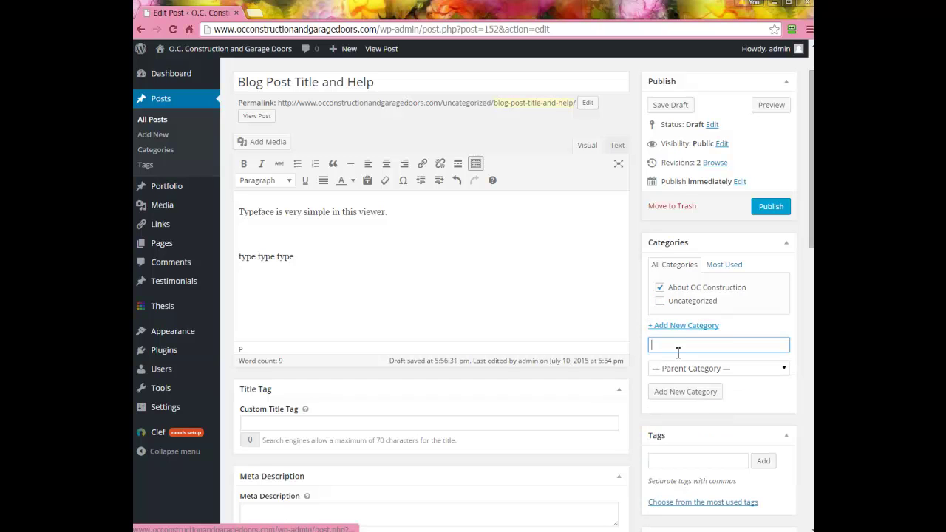
key(ctrl+h)
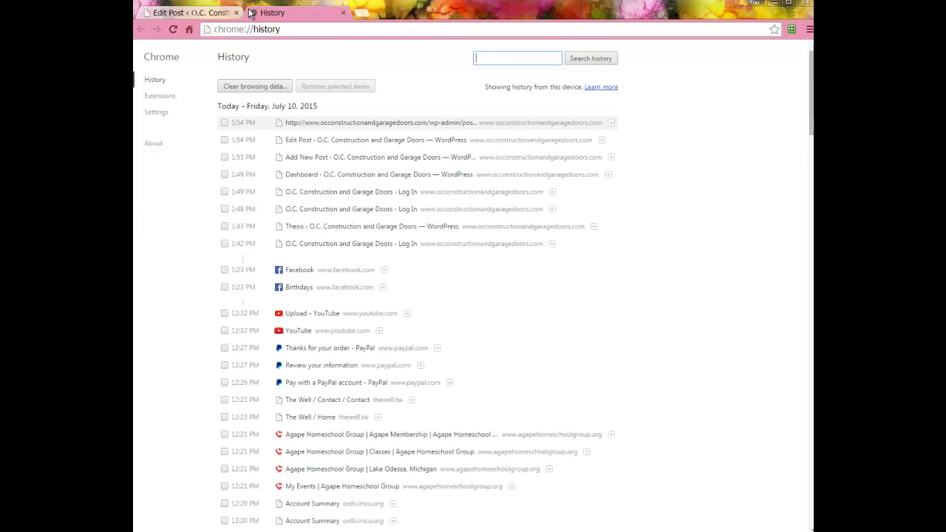
click(343, 13)
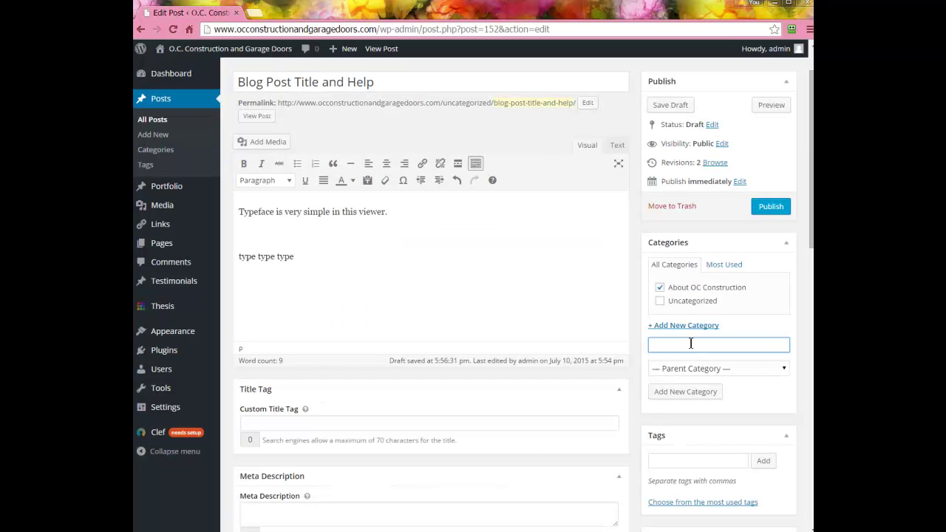
text(Home Exteriors)
click(694, 394)
click(659, 287)
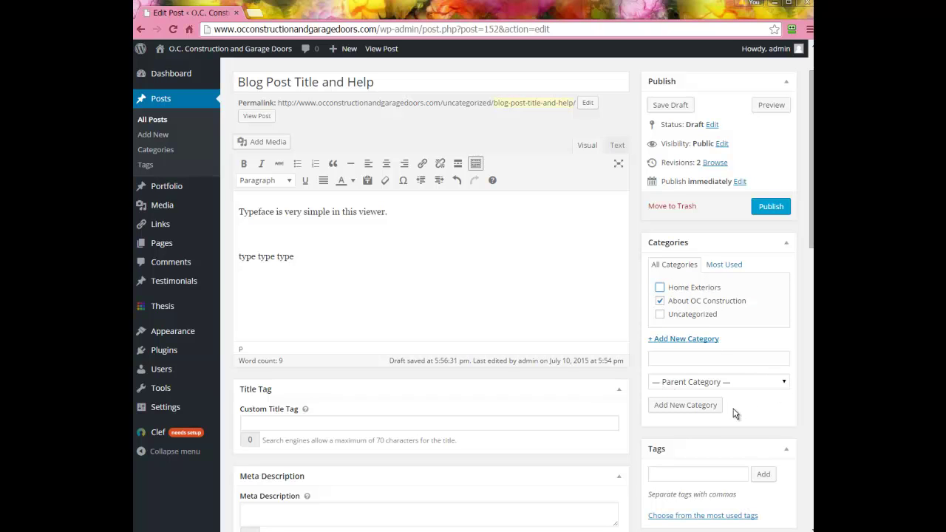
click(786, 383)
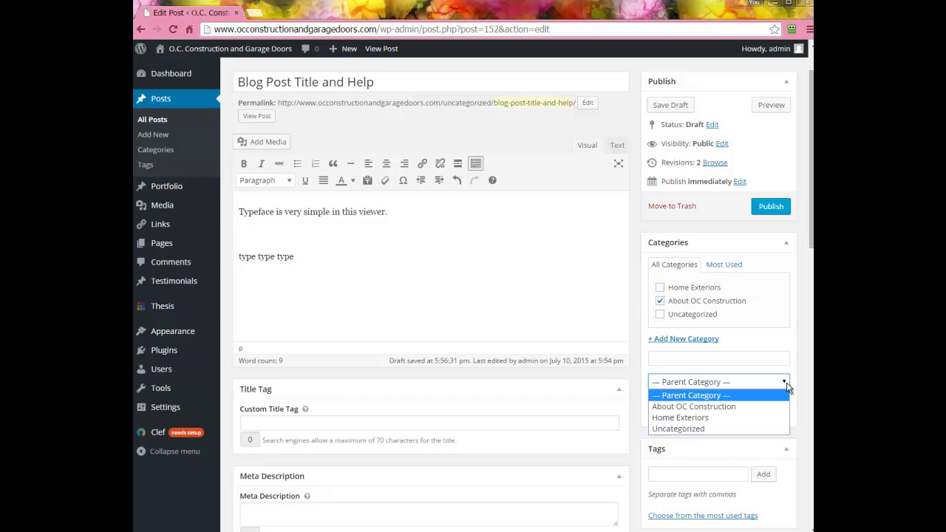
click(787, 382)
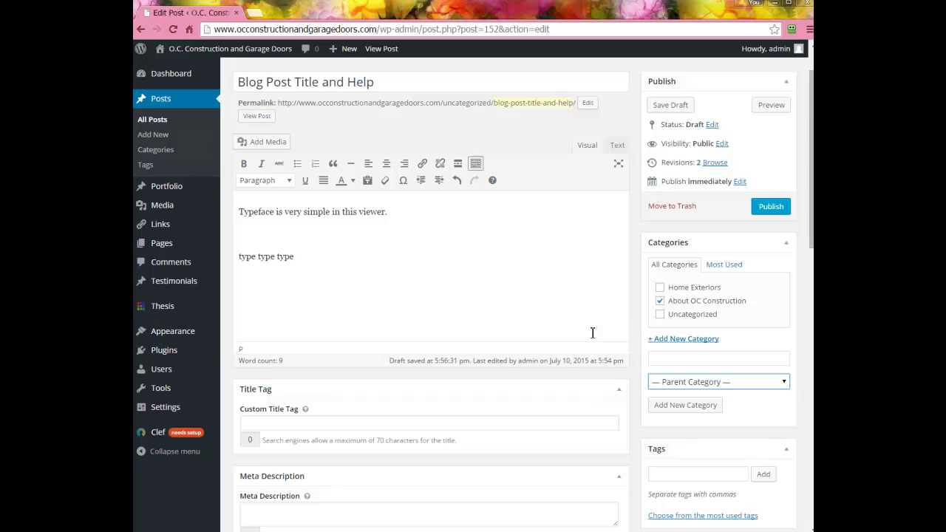
Set the post's custom title tag to "A Title Tag is very important to SEO.".
scroll(581, 323, down, 2)
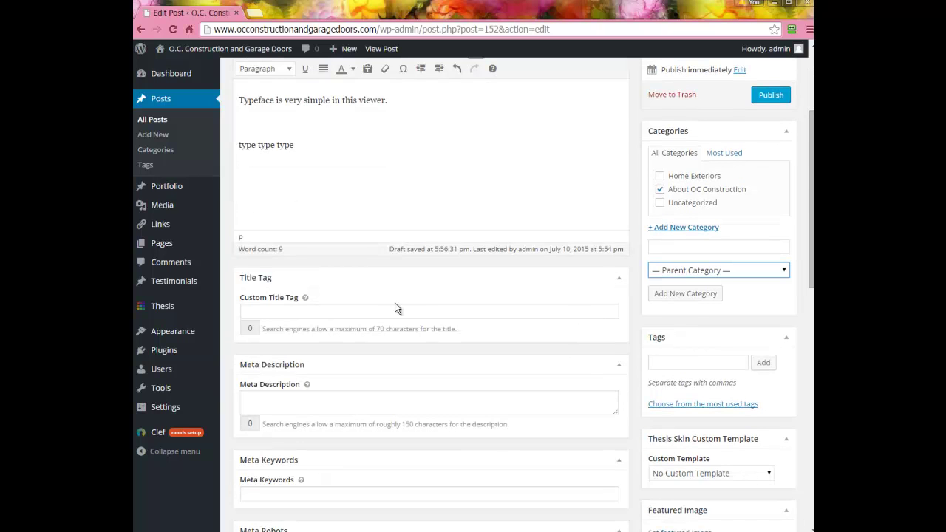
click(264, 312)
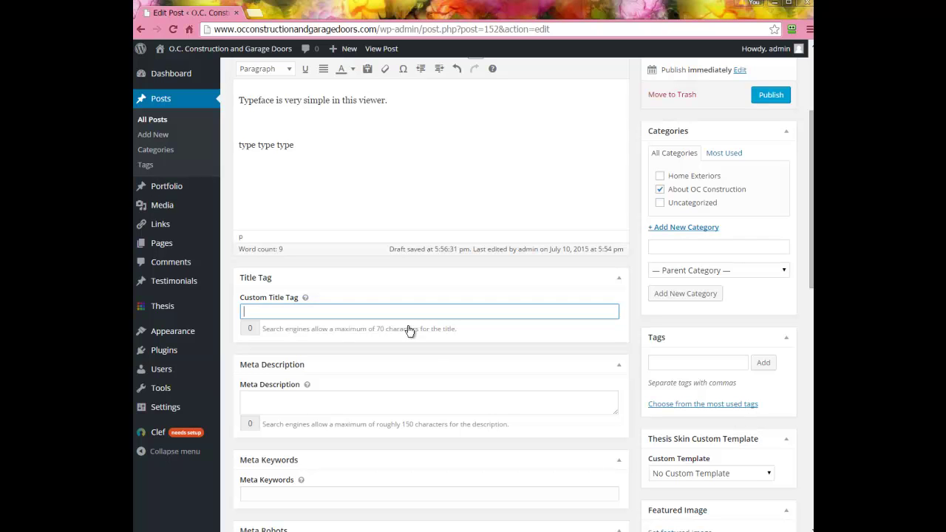
scroll(422, 389, down, 1)
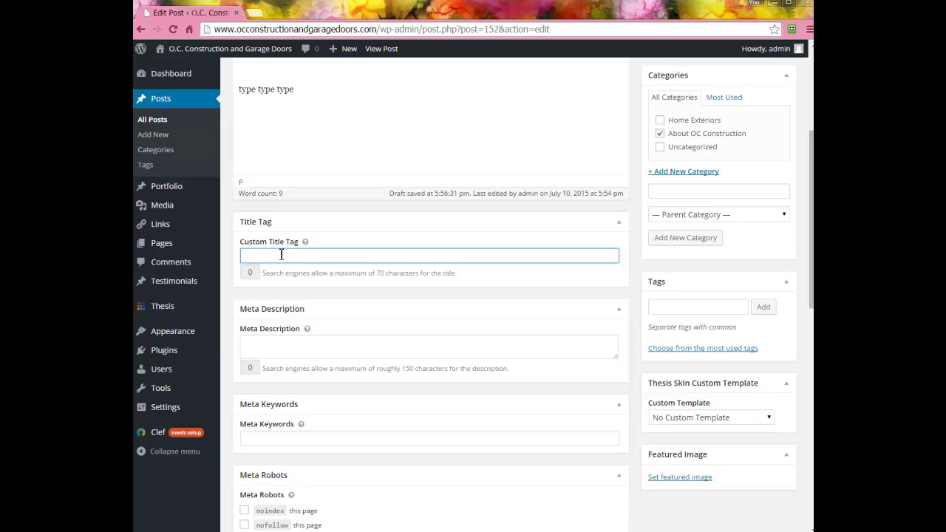
text(A Title Tag is very important to SEO.)
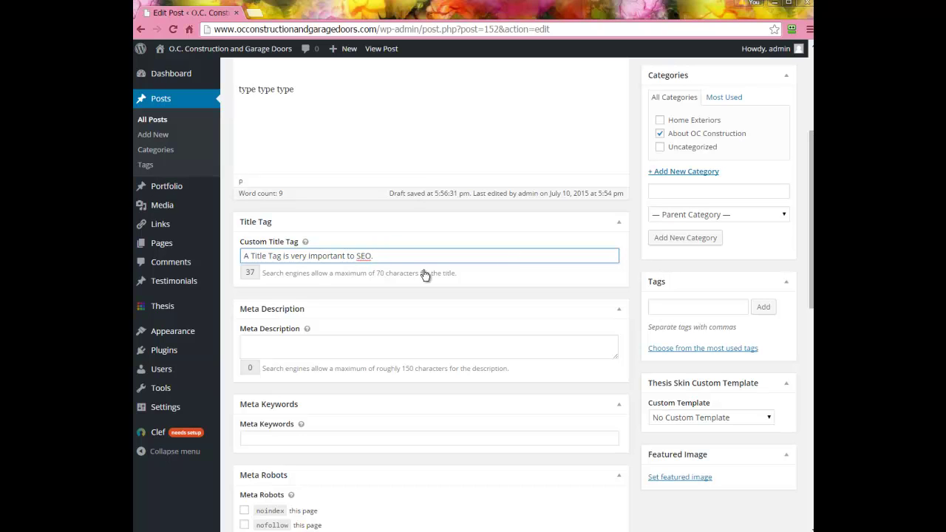
Enter the meta description "We are typing a post in a construction site to practice publishing on WordPress and talking about SEO and making content be most helpful to a company.".
click(289, 348)
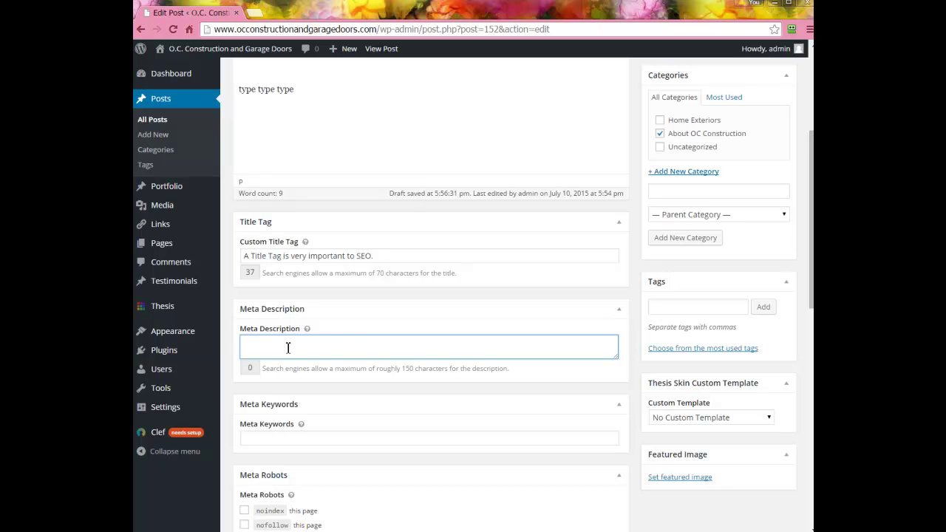
text(We are typing a post in a construction site to practice publishing on WordPress and talking about SEO and making post)
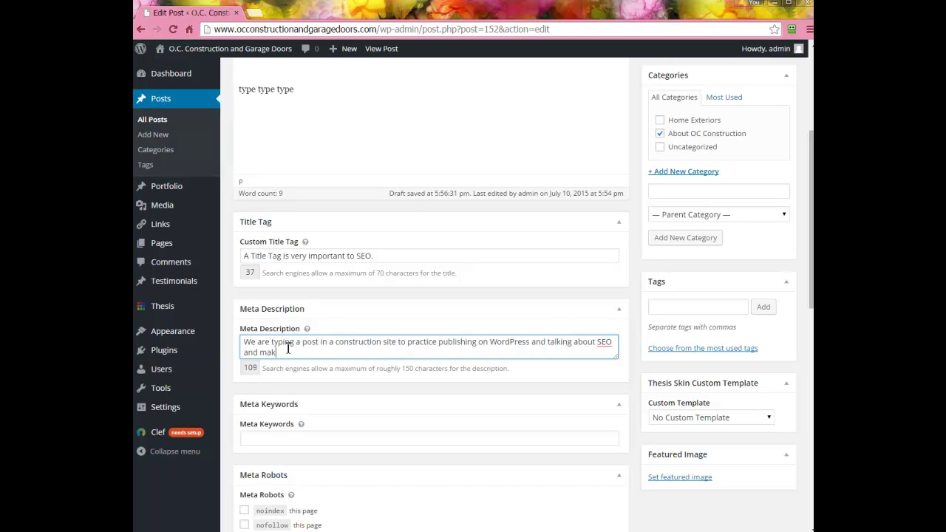
key(BackSpace)
key(BackSpace)
key(BackSpace)
key(BackSpace)
text(content be most helpful to a company.)
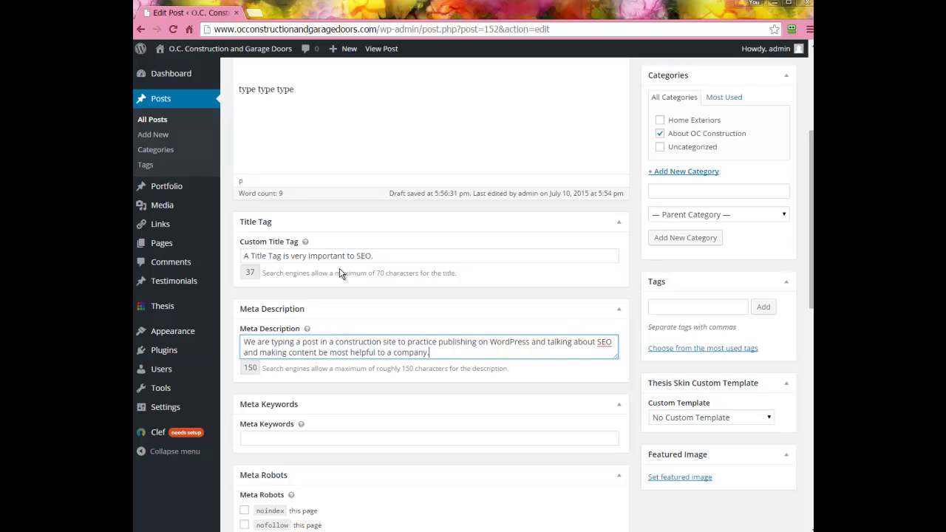
Set the post's meta keywords to "construction, contractor, SEO, home building, WordPress".
scroll(368, 388, down, 1)
click(272, 382)
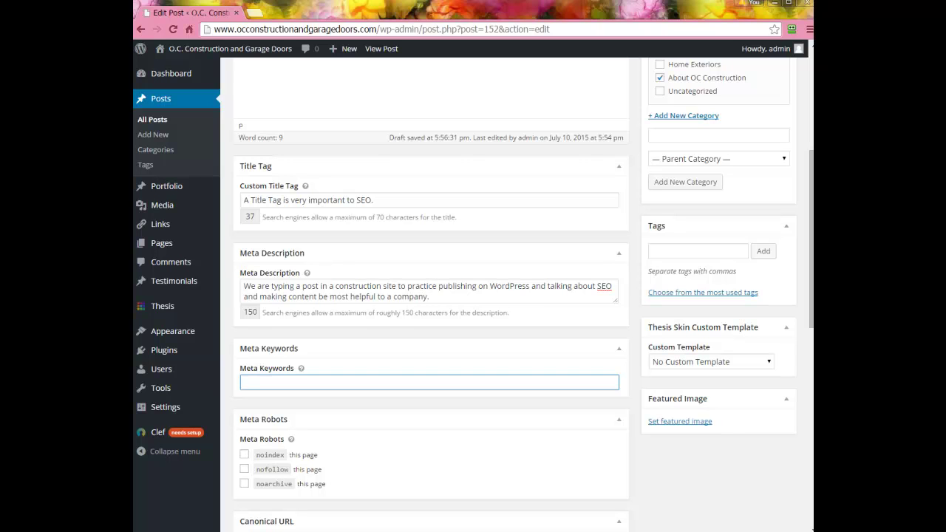
text(construction, contractor, SEO, )
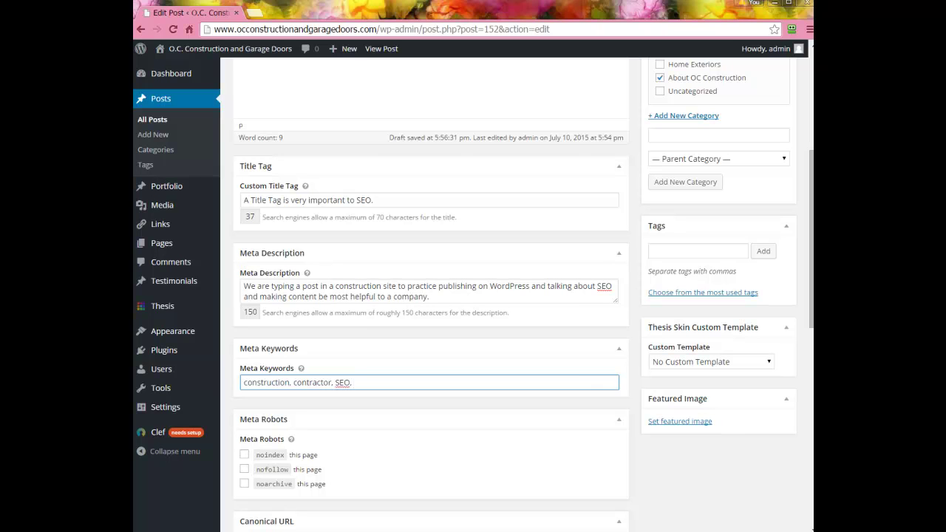
text(b)
text(ome building, )
text(WordPress)
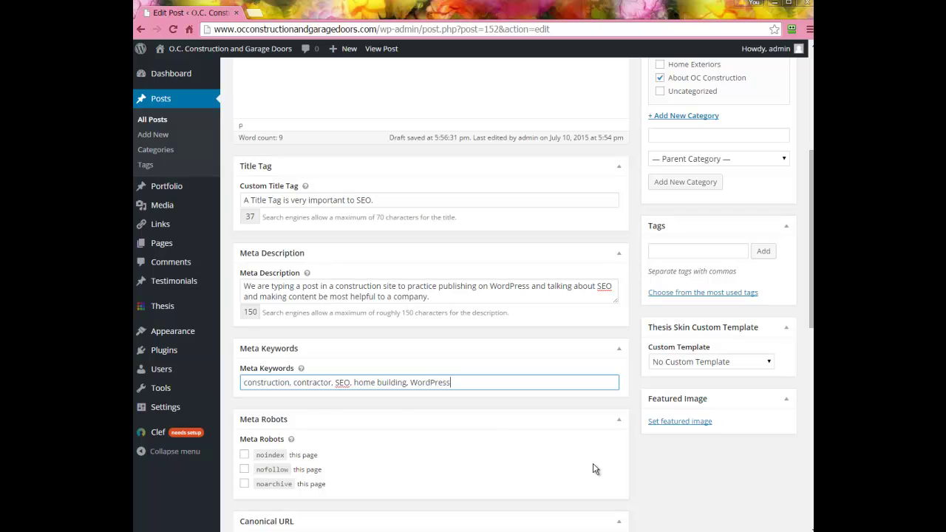
Add the tags "home builder", "construction", "garage doors", "contractor" and "WordPress" to the post.
click(668, 250)
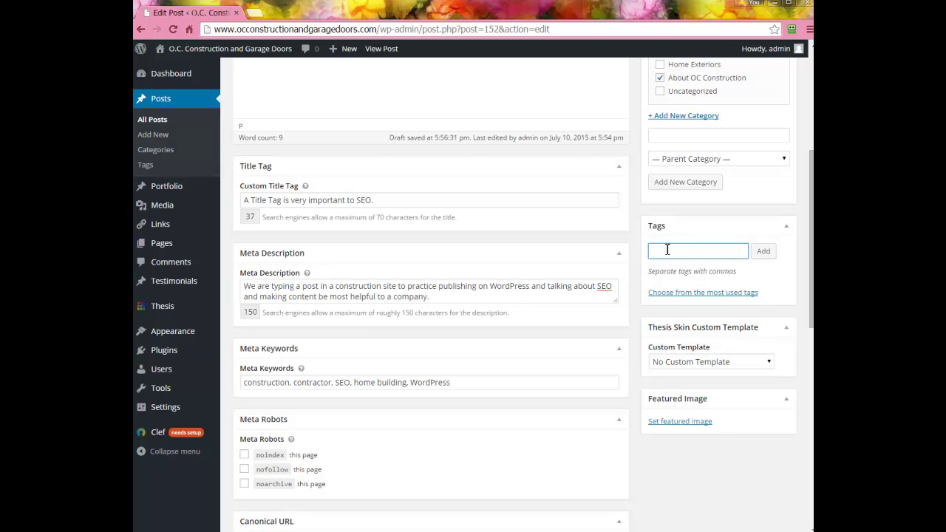
text(home)
text( builder,)
text(tion, garage)
text( doors, contra)
text(ctor, )
text(WordPress)
click(760, 252)
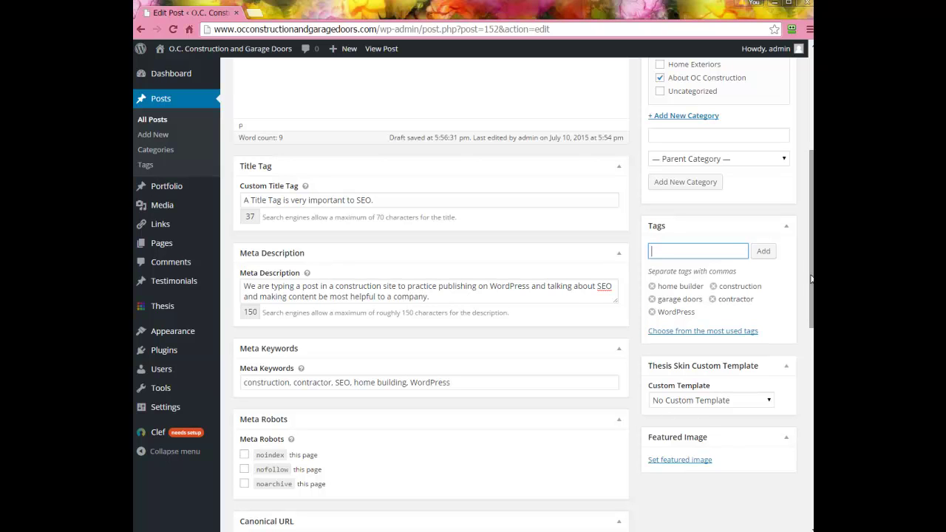
Choose old-farm-remodel-5.jpg, the living room with the red sofa, from the media library for the post's featured image.
drag(811, 278, 811, 323)
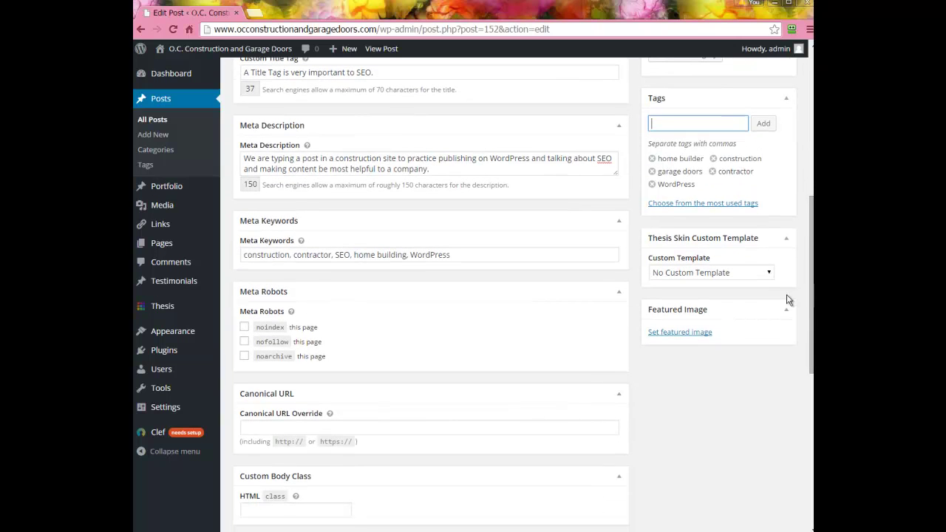
click(668, 333)
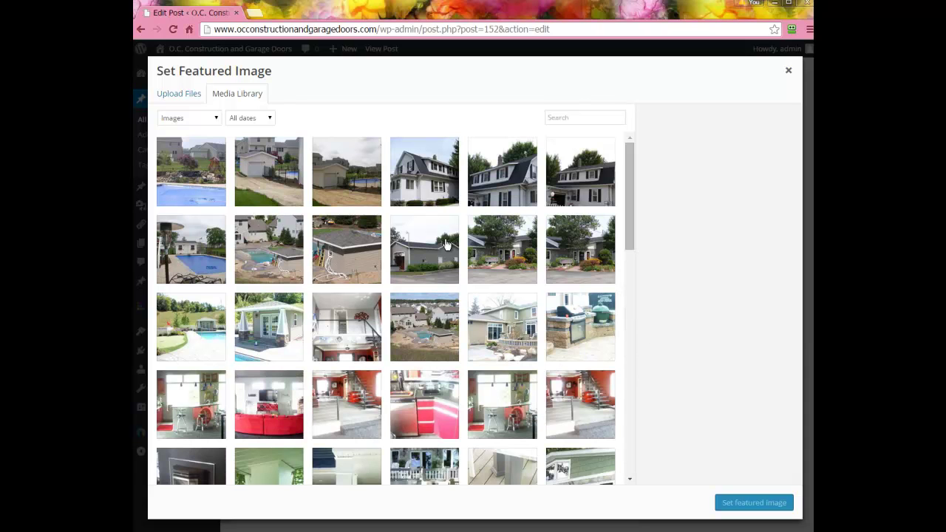
scroll(591, 425, down, 10)
scroll(603, 443, up, 10)
click(184, 96)
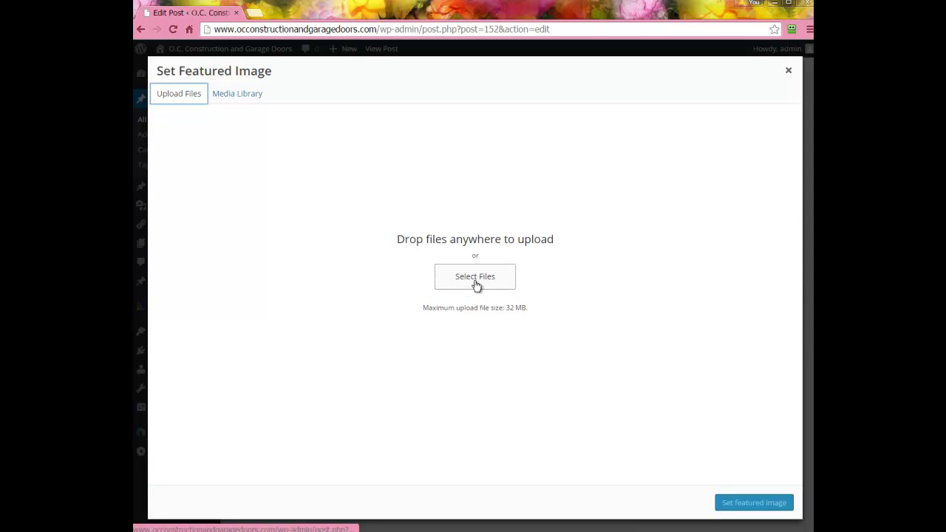
click(240, 93)
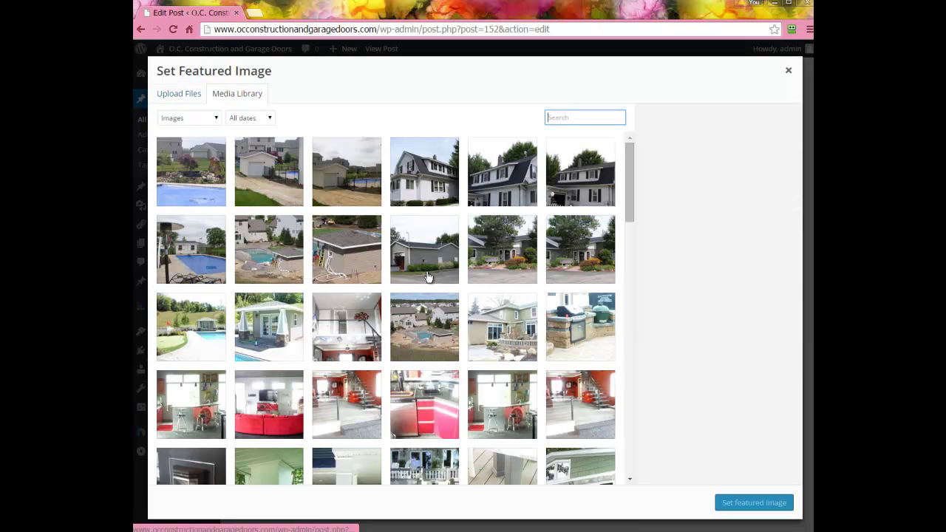
click(275, 412)
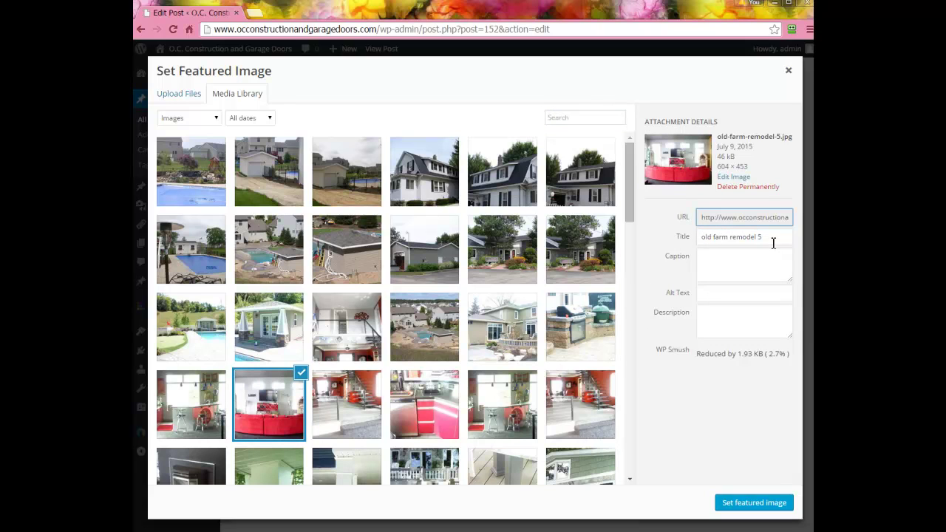
Give the selected image the alt text "living room with huge red sectional, gray and white decor" and set it as the featured image.
click(728, 295)
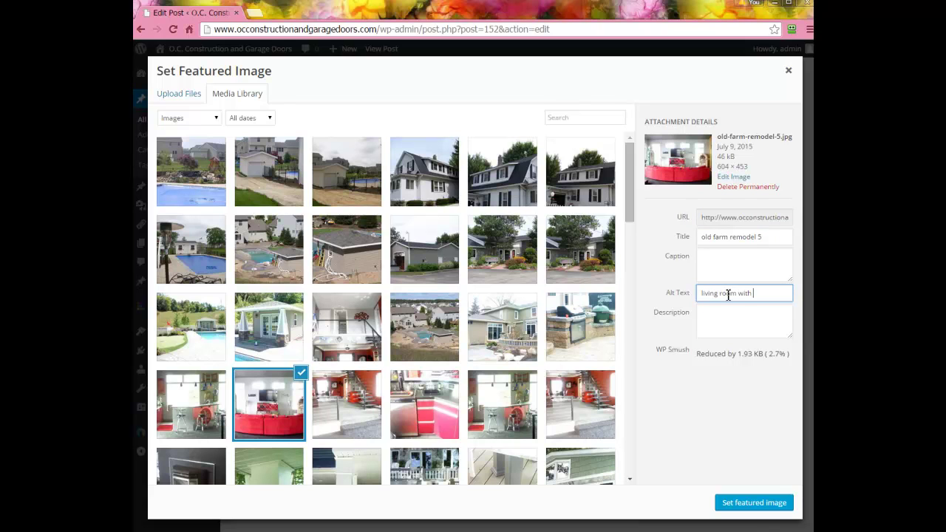
text(living room with huge red s)
text(ectional, gray)
text( and white dec)
text(or)
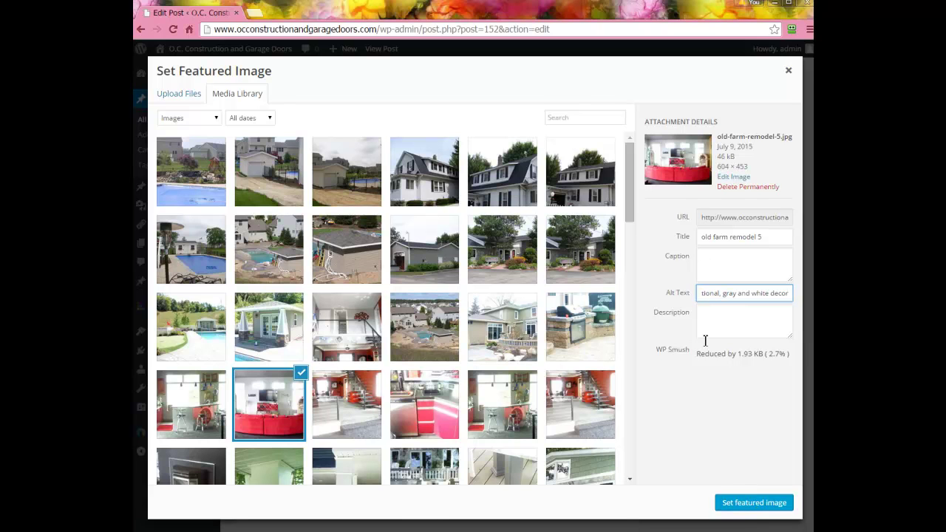
click(750, 503)
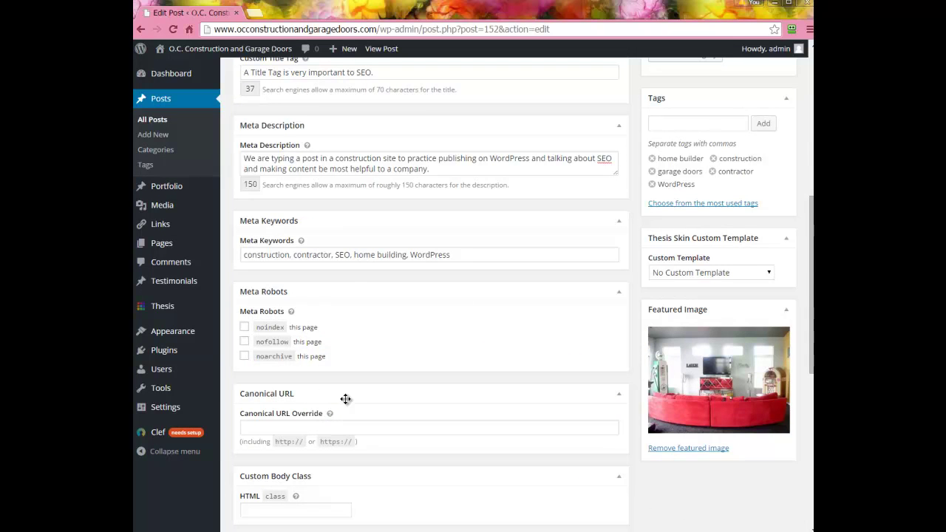
Look over the remaining post settings below the meta keywords and save the post as a draft.
scroll(345, 399, down, 3)
scroll(345, 398, down, 2)
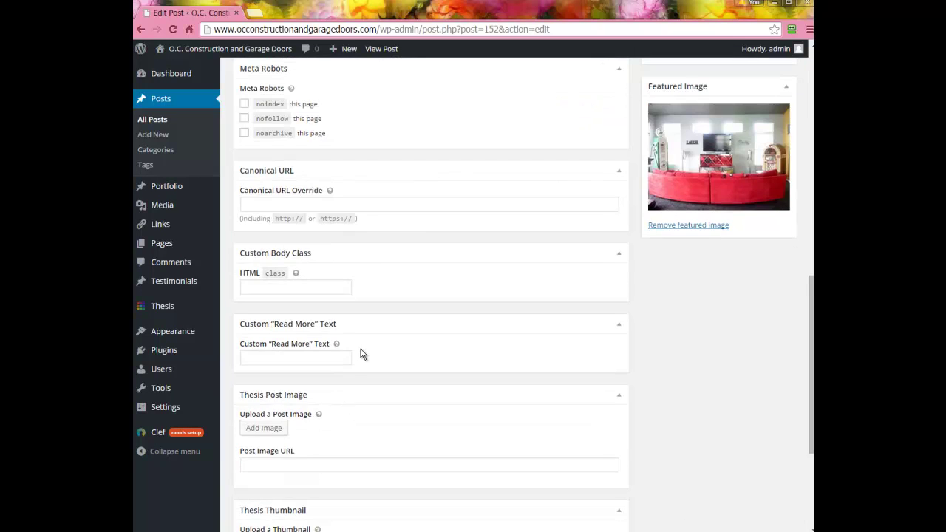
scroll(376, 349, down, 3)
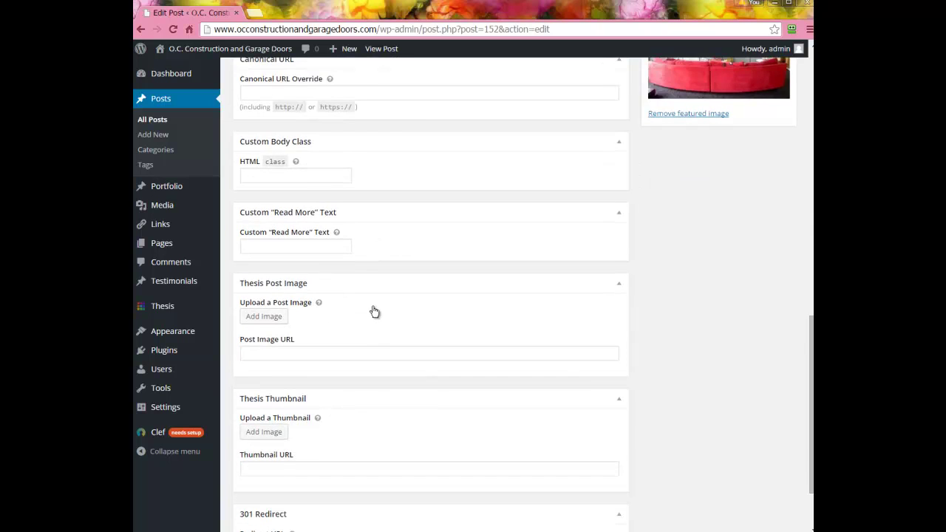
scroll(373, 308, down, 2)
scroll(373, 307, up, 15)
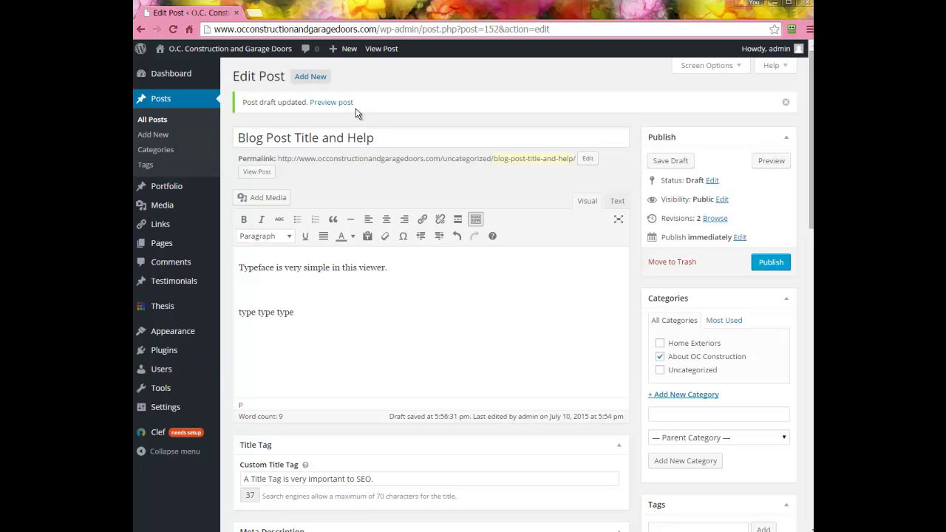
click(671, 161)
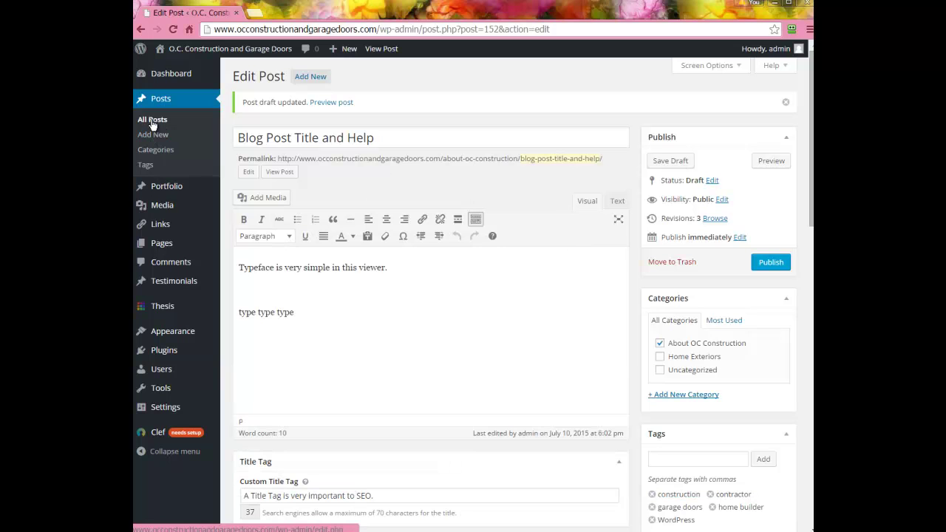
Preview the draft "Blog Post Title and Help" from the list of all posts in a separate tab, checking its image, labels and text.
click(151, 119)
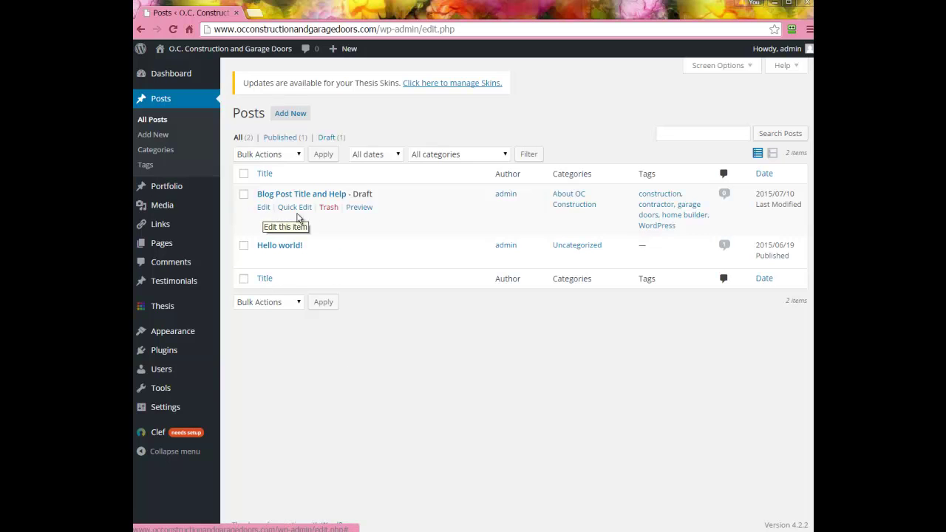
right_click(363, 211)
click(371, 216)
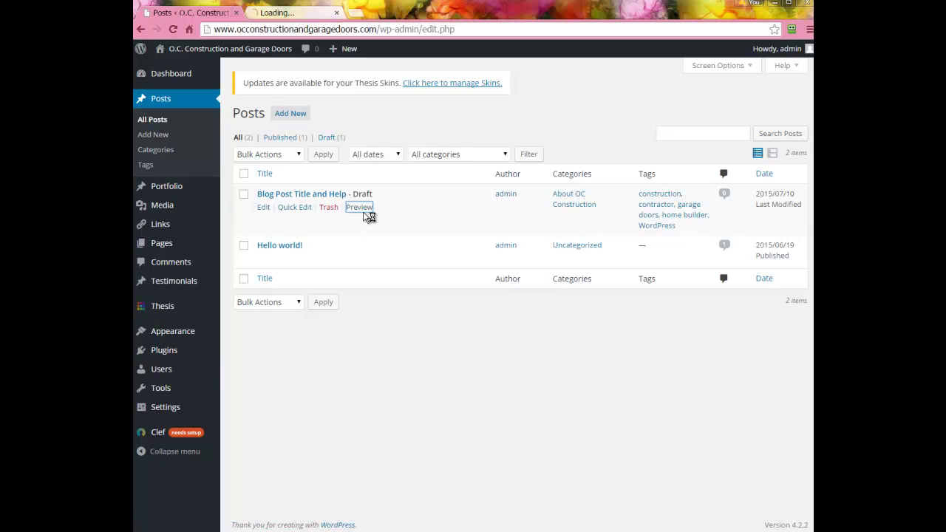
click(295, 13)
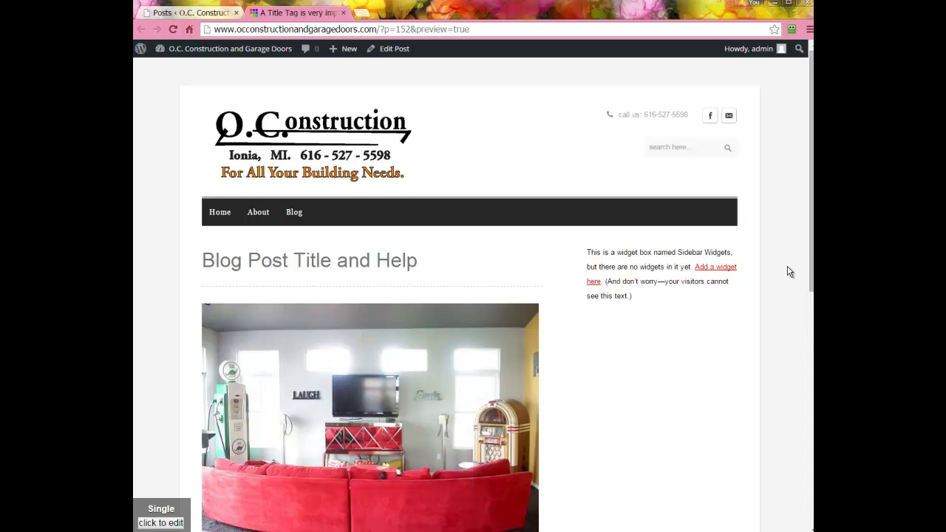
scroll(778, 269, down, 5)
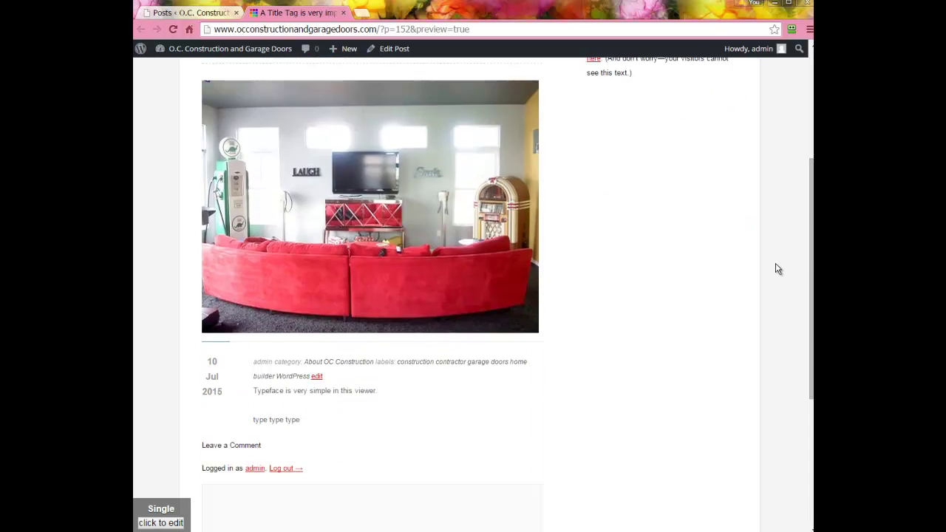
scroll(777, 269, down, 2)
scroll(778, 269, up, 4)
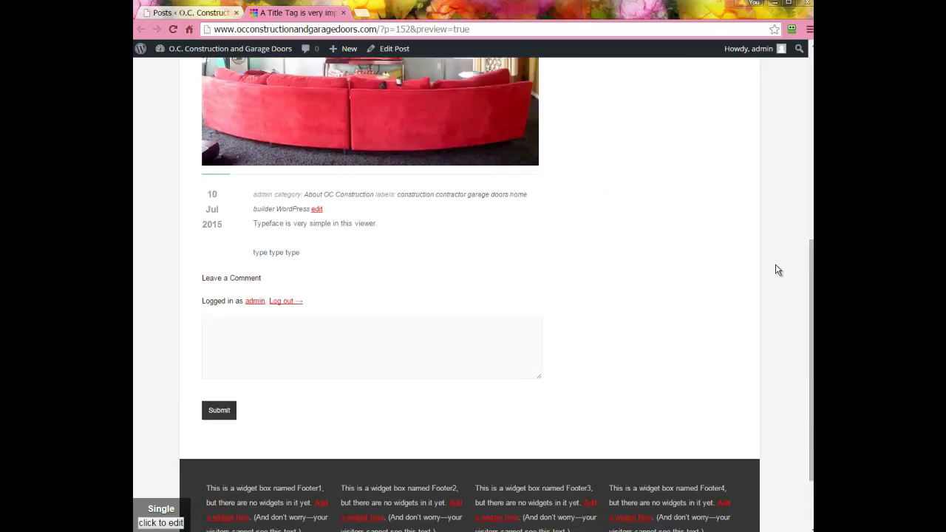
scroll(777, 269, up, 3)
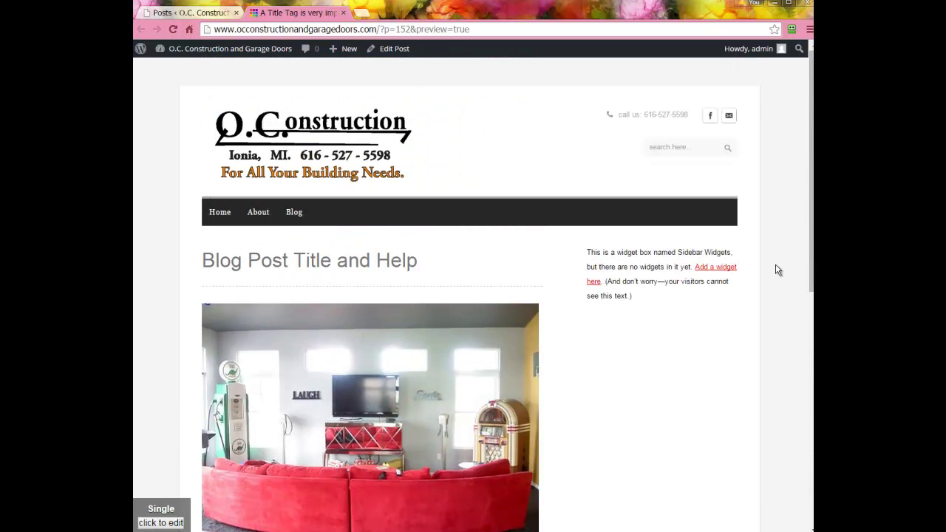
click(343, 13)
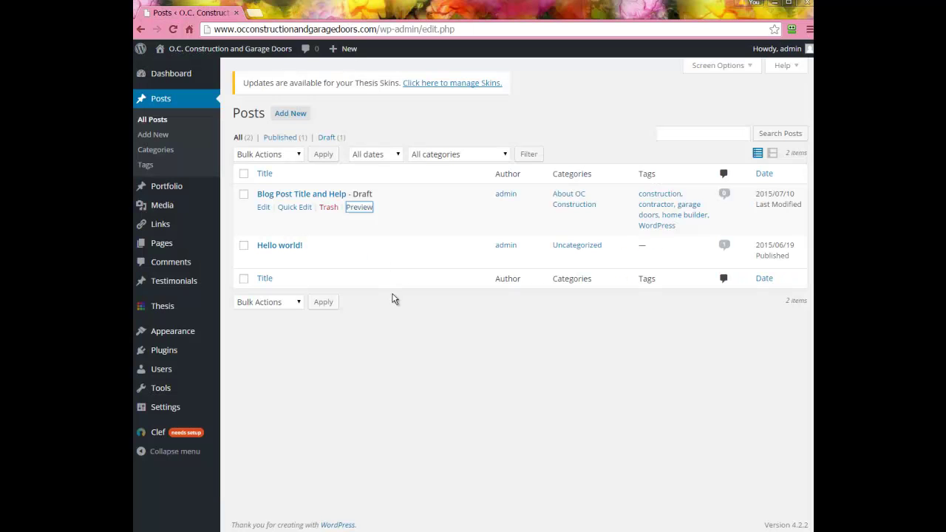